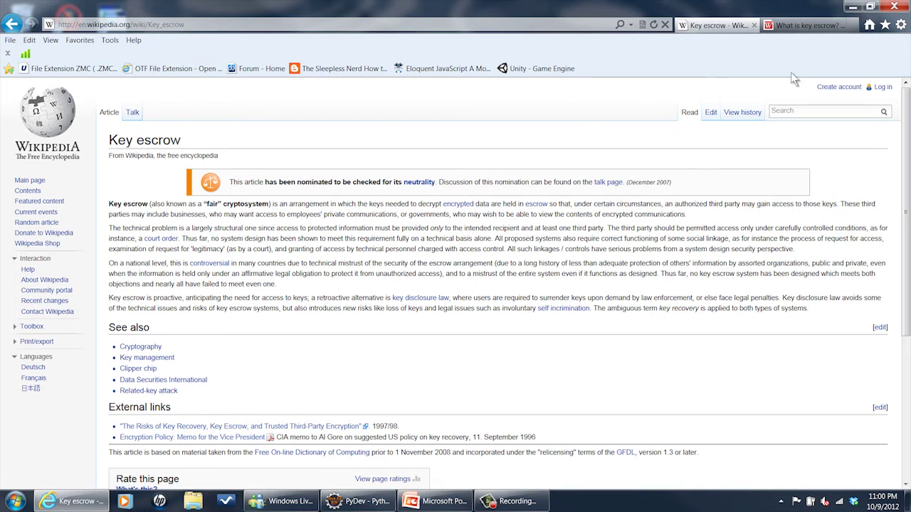
Switch to the 'What is key escrow?' tab showing Webopedia's key escrow definition.
left_click(804, 25)
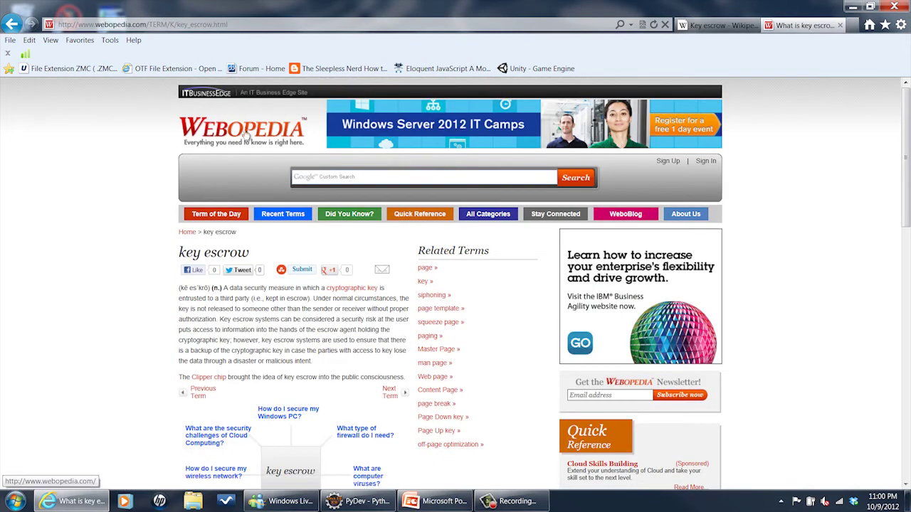